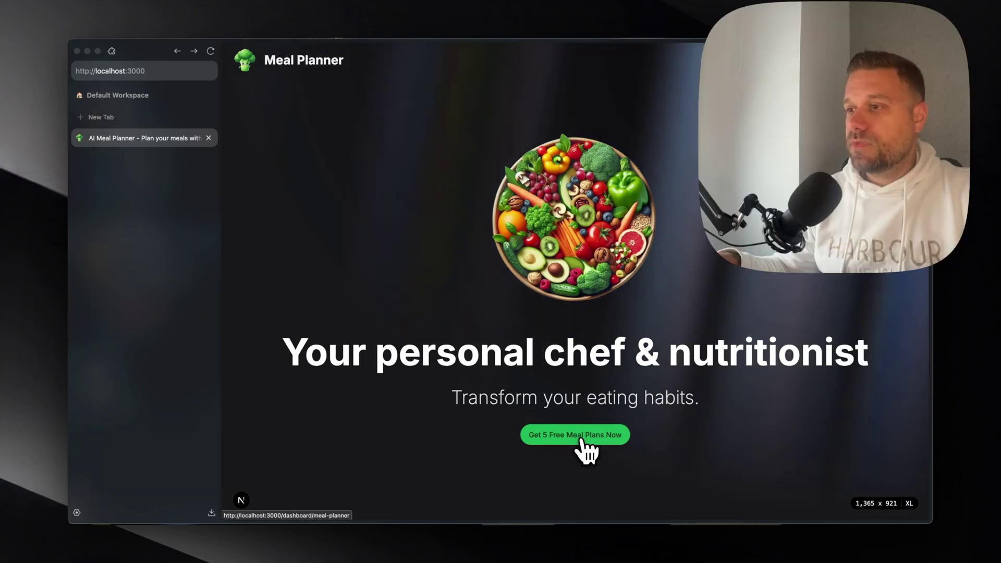
- Claim the 5 free meal plans by signing in with a Google account
click(583, 440)
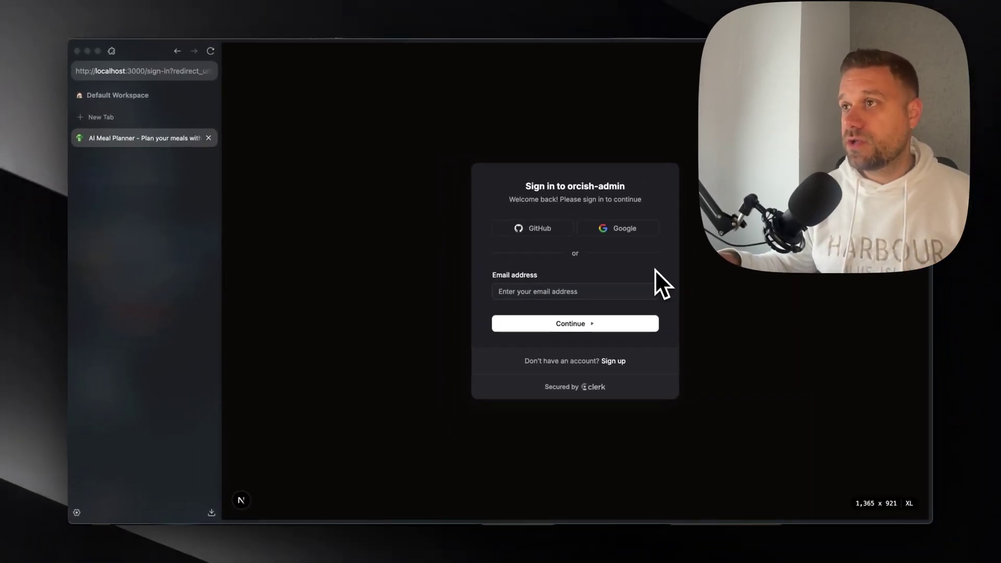
click(630, 231)
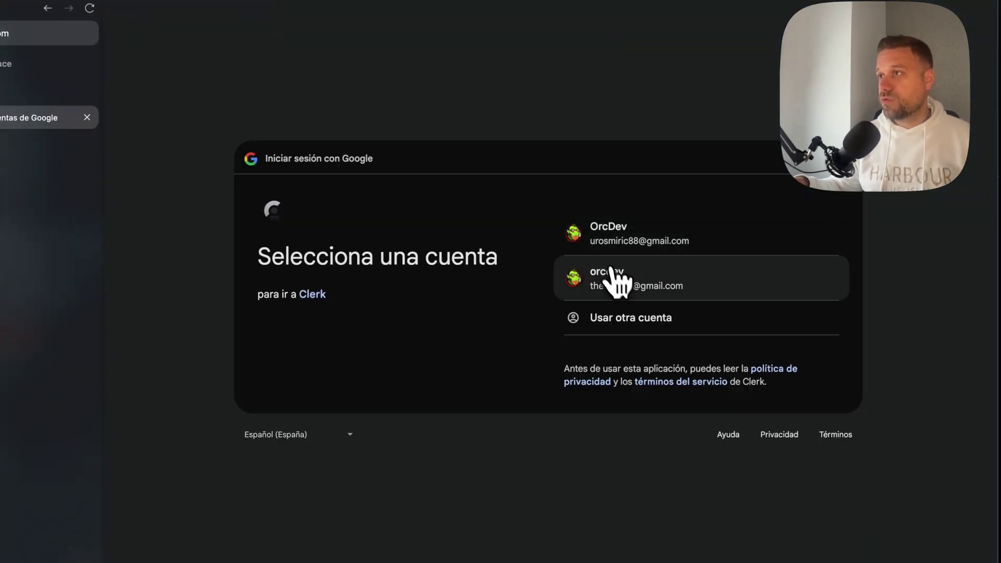
click(616, 281)
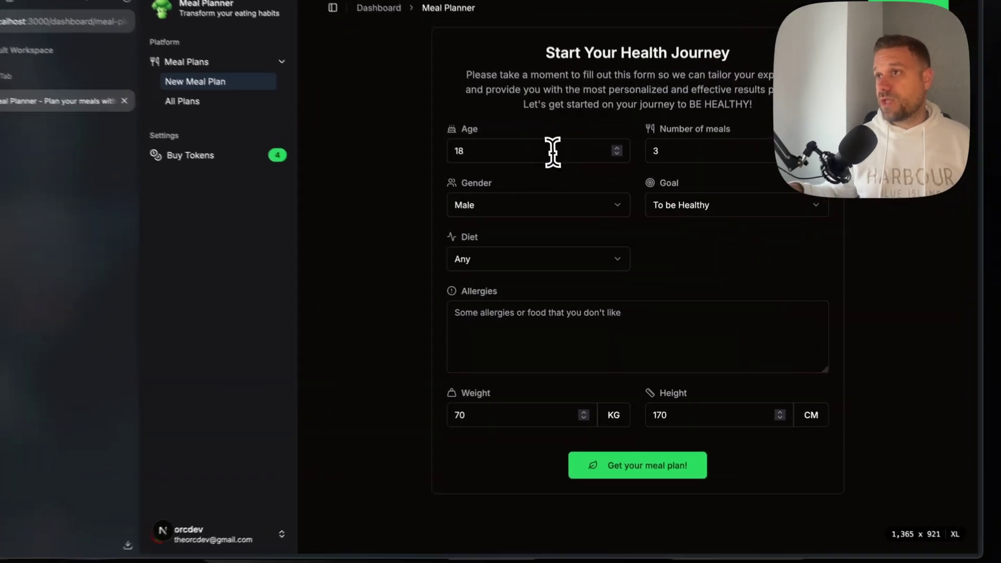
- Generate a plan for age 36, 5 meals, goal Gain Muscle, weight 100 kg
double_click(552, 152)
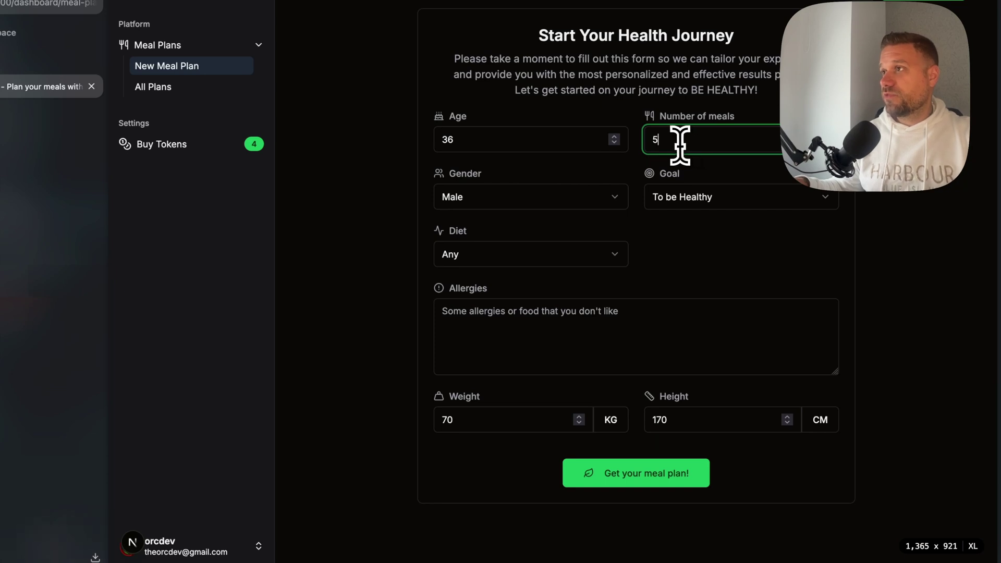
click(576, 196)
click(686, 201)
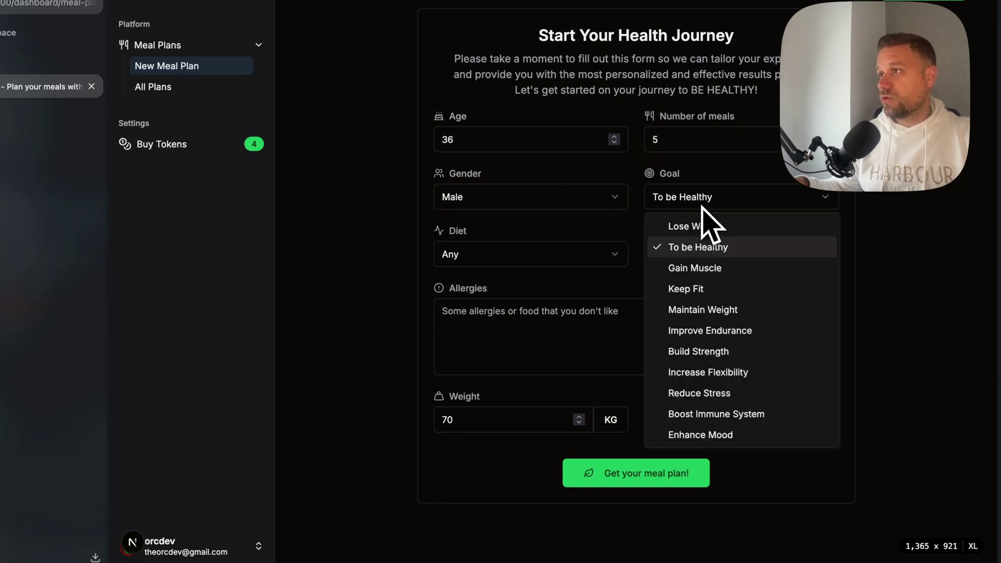
click(693, 268)
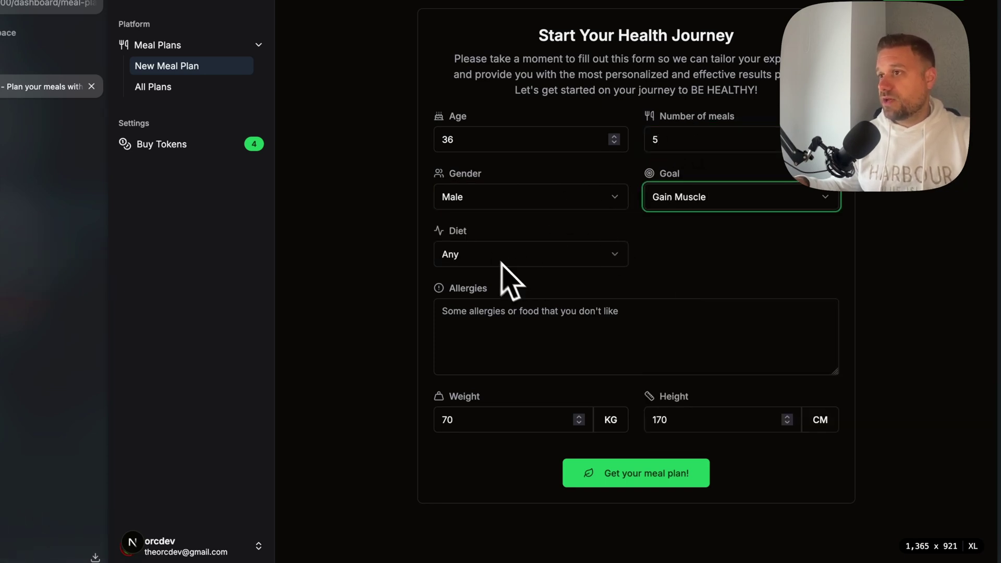
click(515, 318)
click(489, 417)
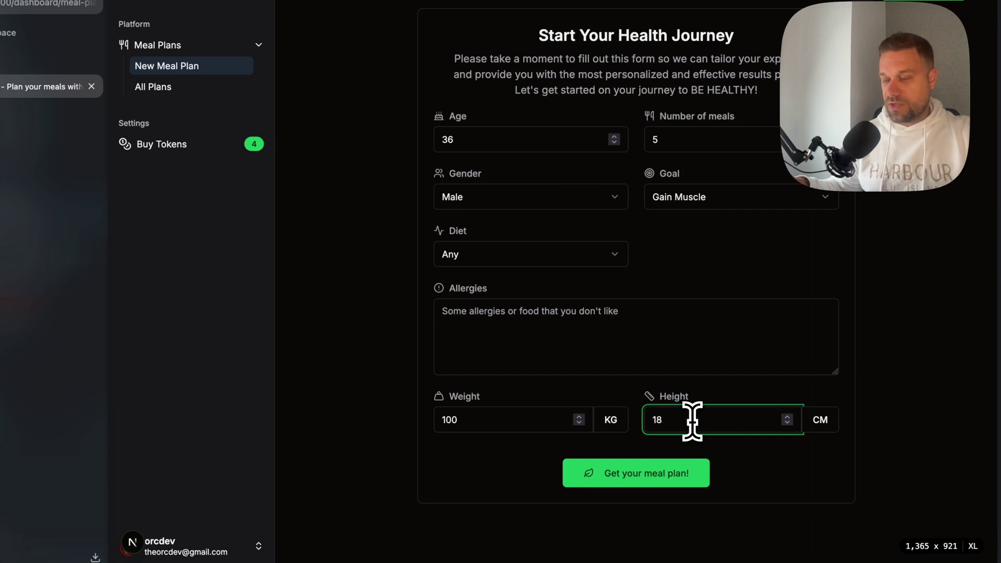
click(631, 482)
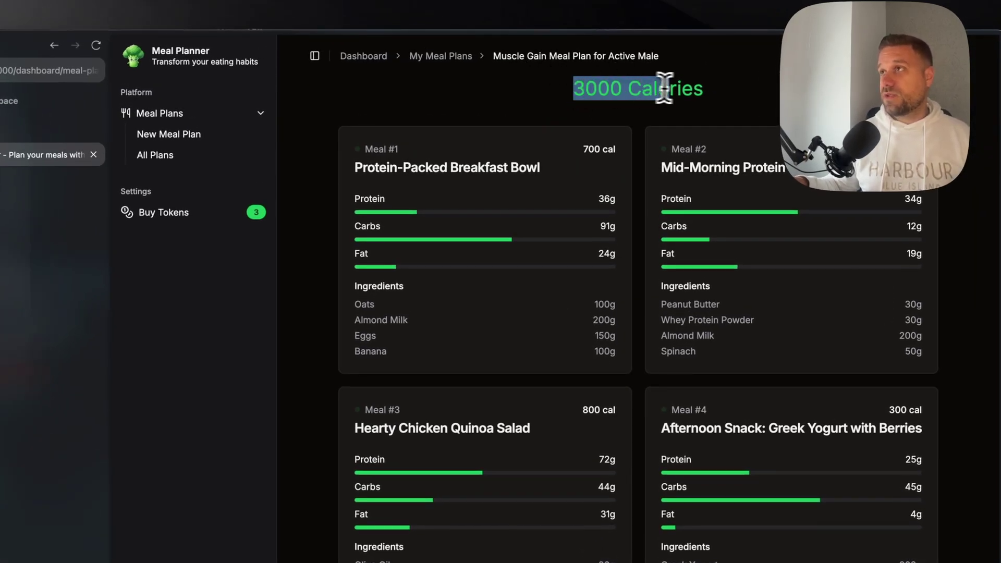
drag(664, 87, 707, 89)
click(643, 147)
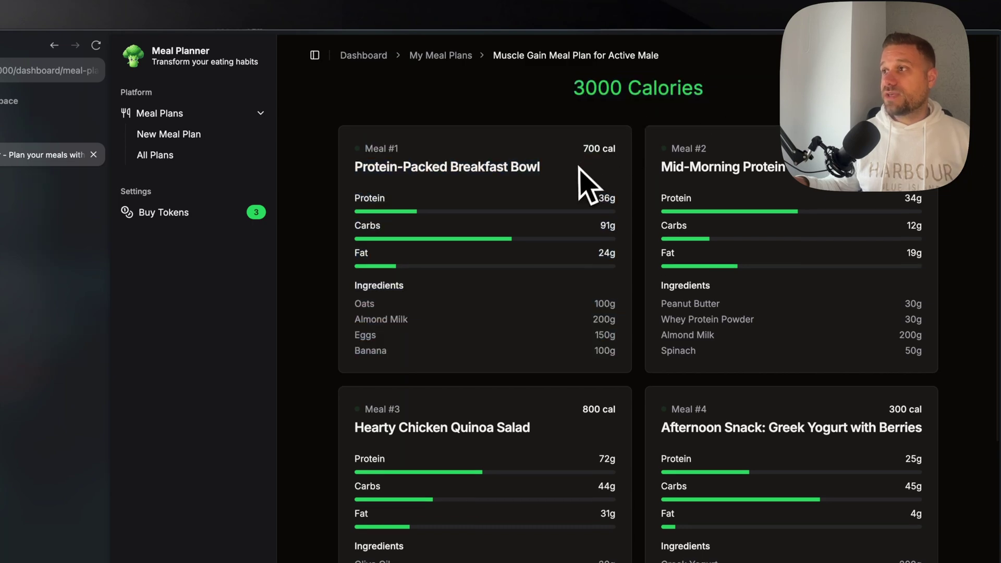
scroll(593, 257, down, 3)
scroll(563, 371, up, 3)
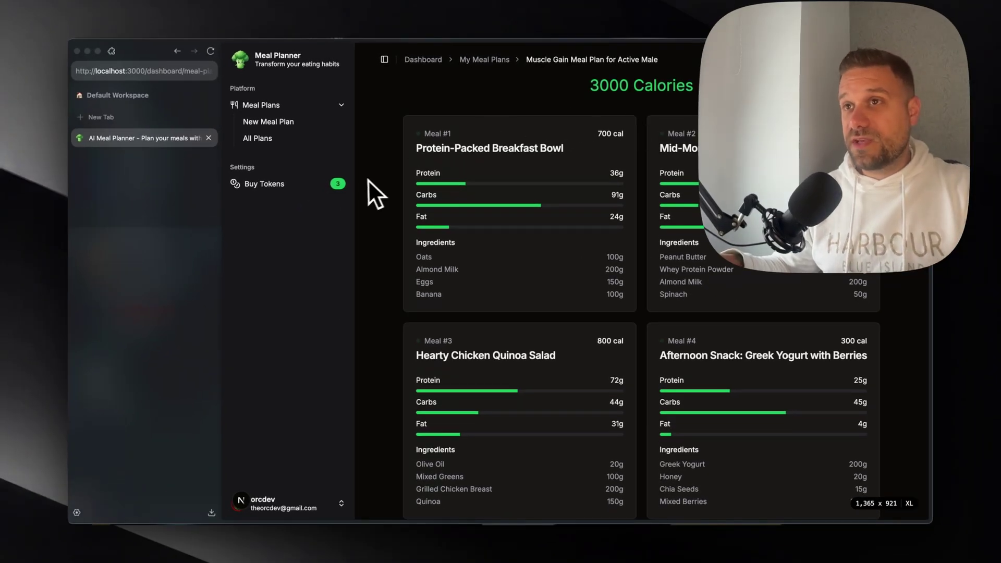
key(super+shift+4)
drag(352, 175, 322, 194)
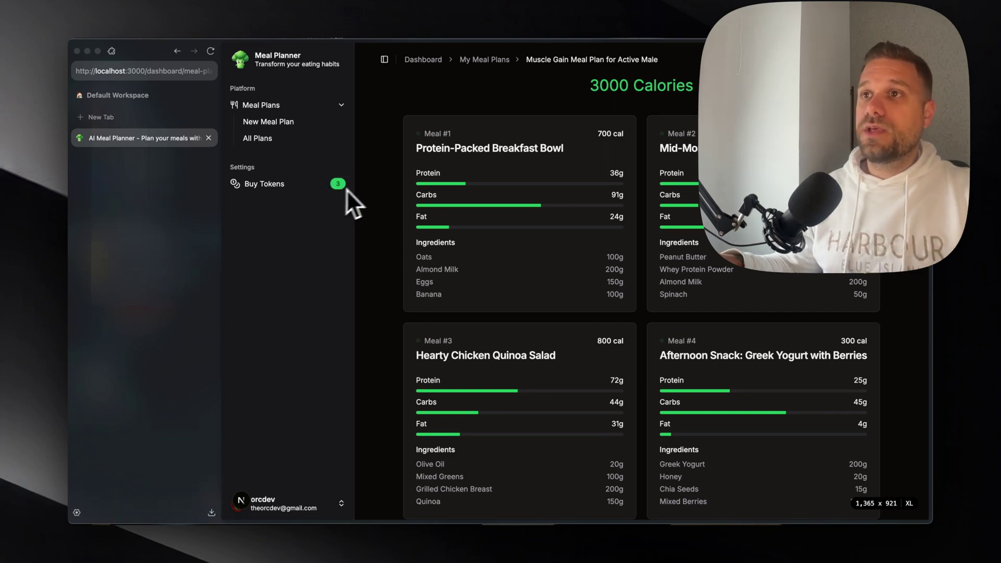
- Buy the 50-token Efficient package, paying with the Stripe test card details
click(312, 197)
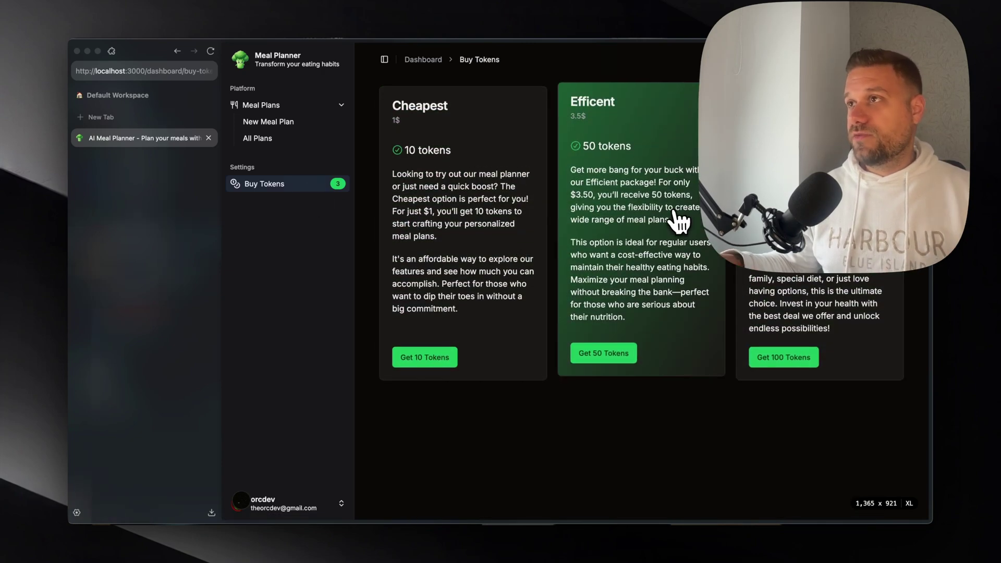
click(657, 219)
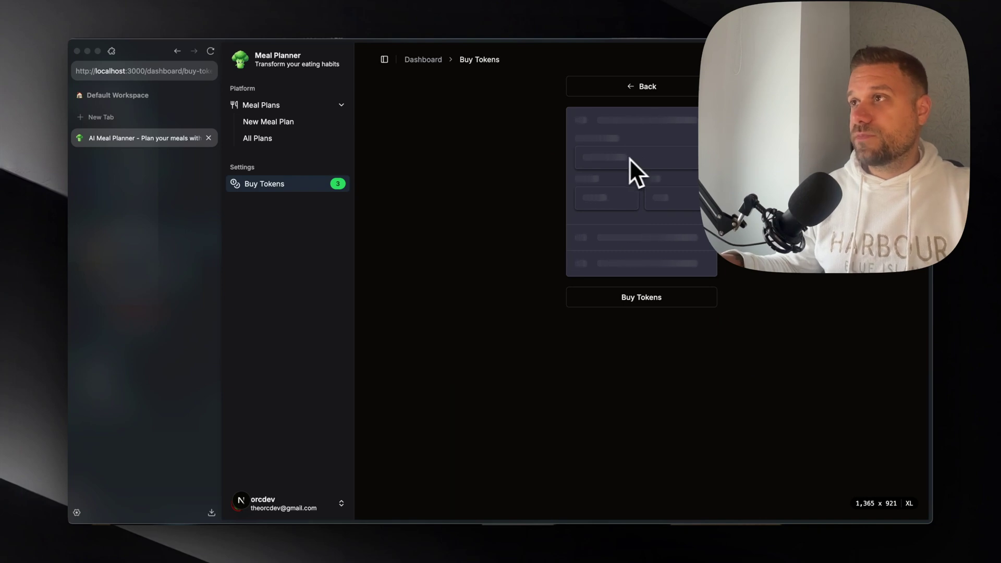
click(610, 194)
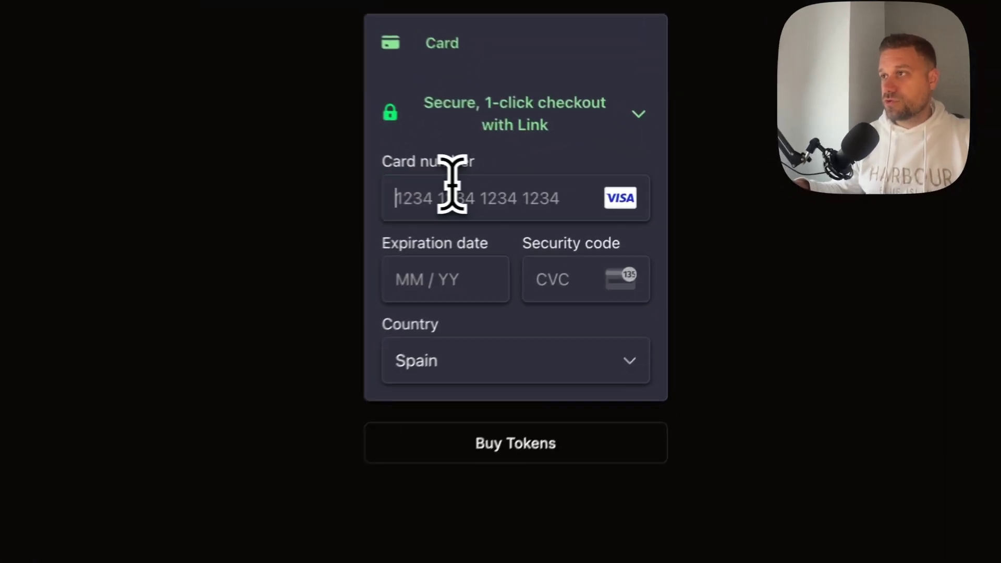
text(4242 4242 4242)
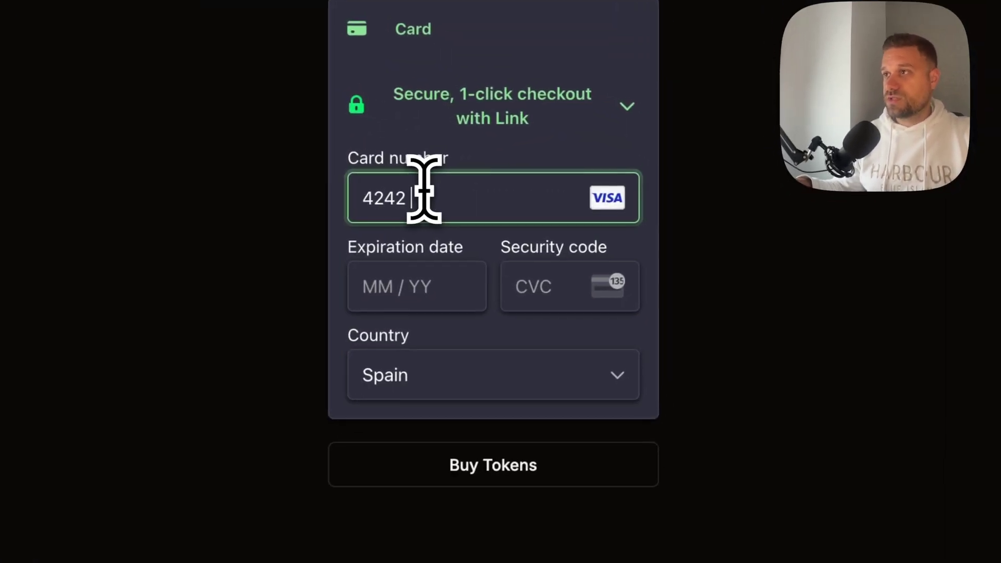
text( 4242)
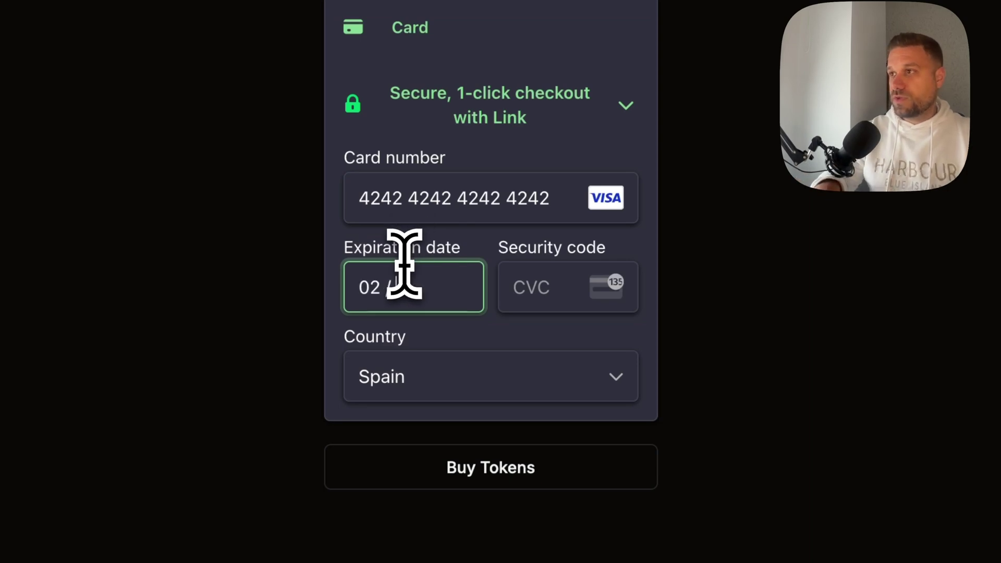
text(0225)
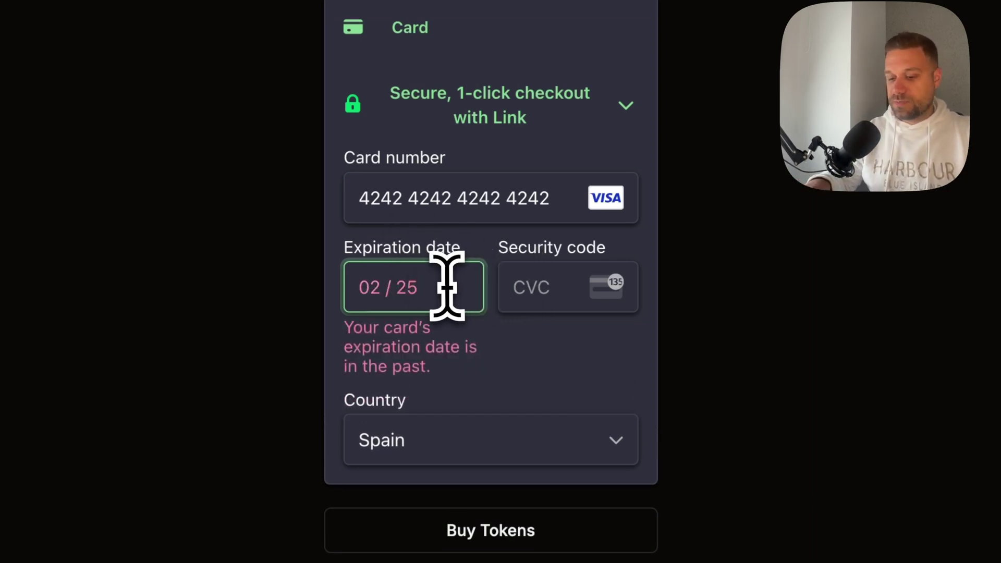
key(BackSpace)
text(6)
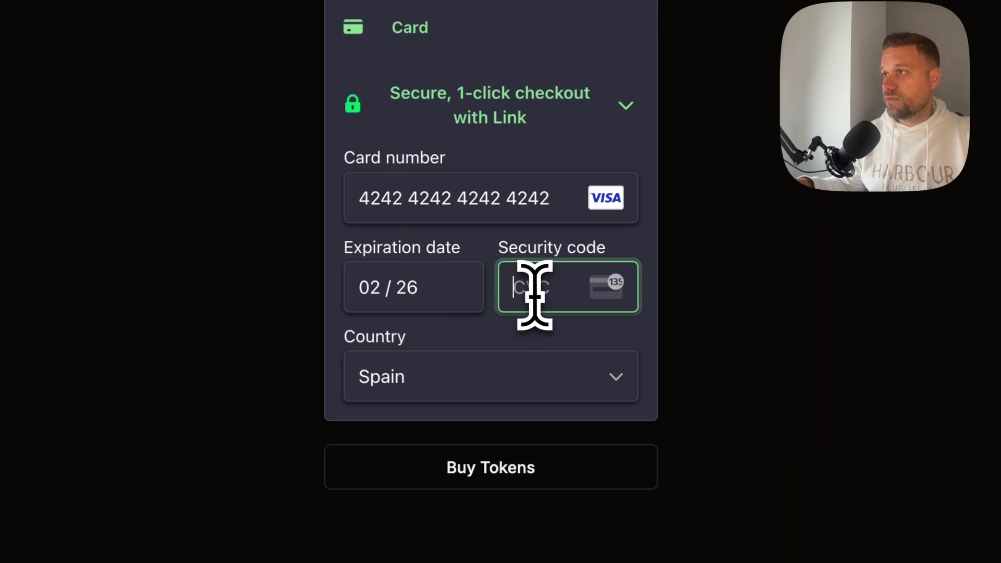
text(123)
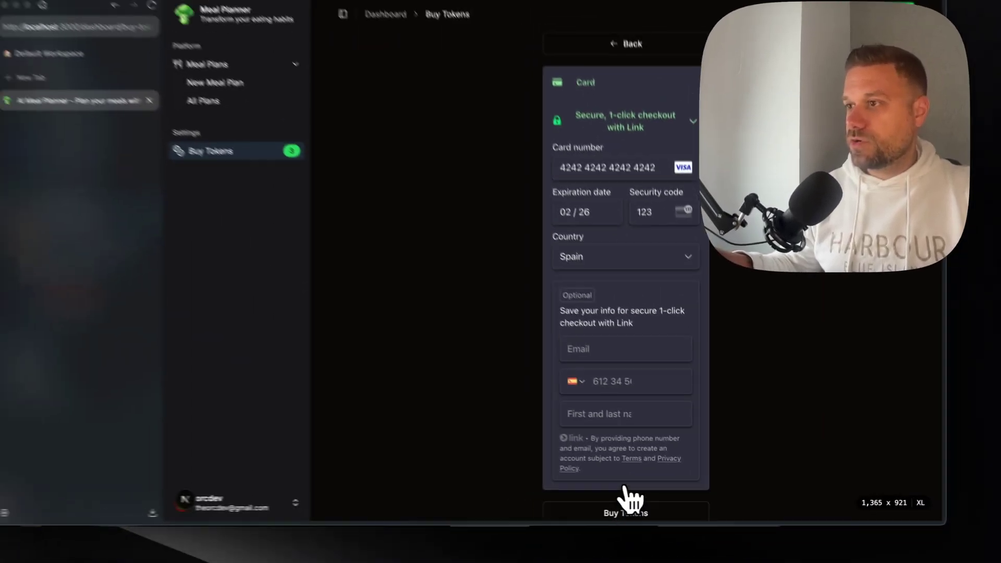
scroll(505, 305, down, 1)
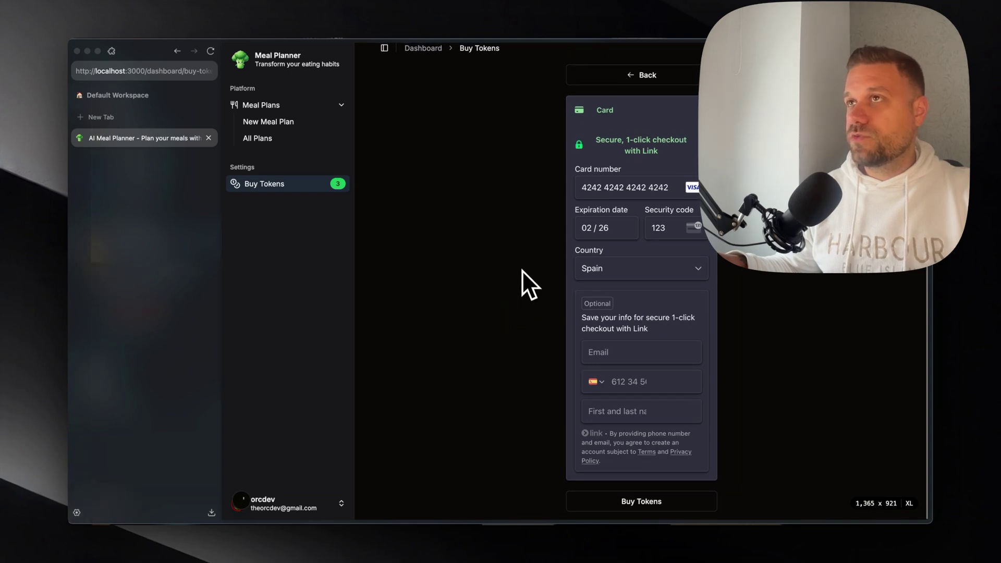
key(Return)
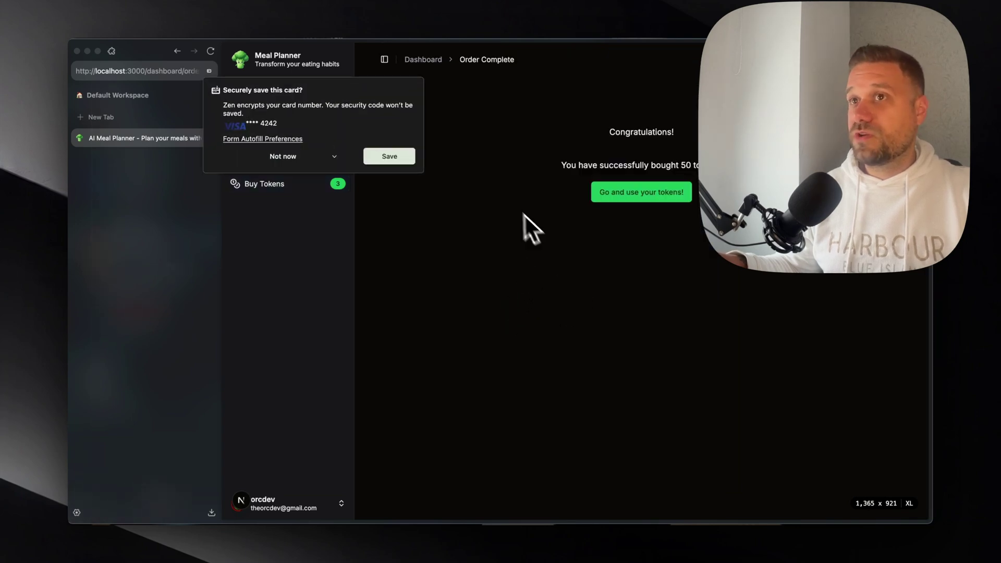
- Decline saving the card and go back to the meal plan form with 53 tokens
click(282, 156)
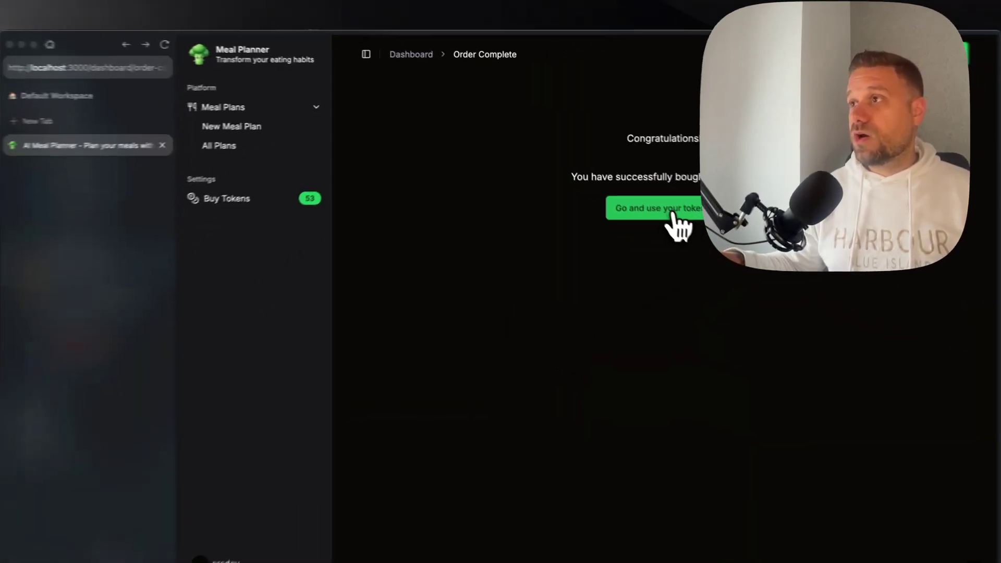
click(672, 211)
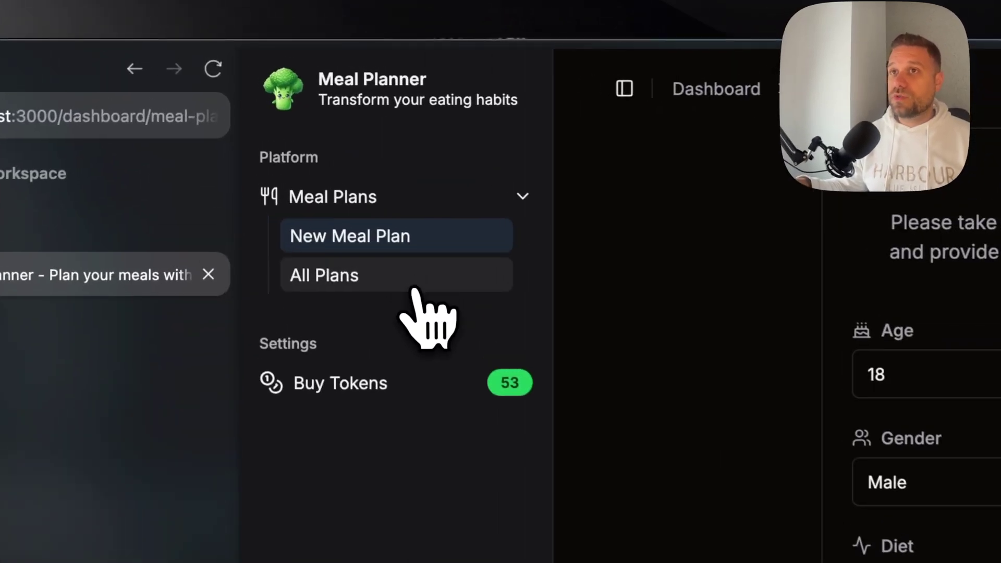
- Open the Muscle Gain Meal Plan for Active Male from All Plans and scroll through it
click(301, 145)
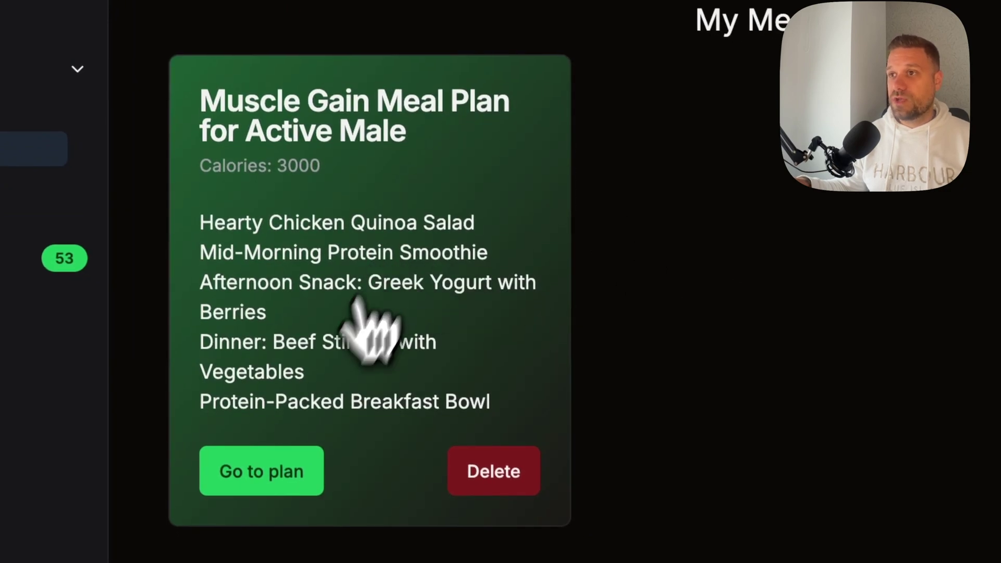
click(338, 380)
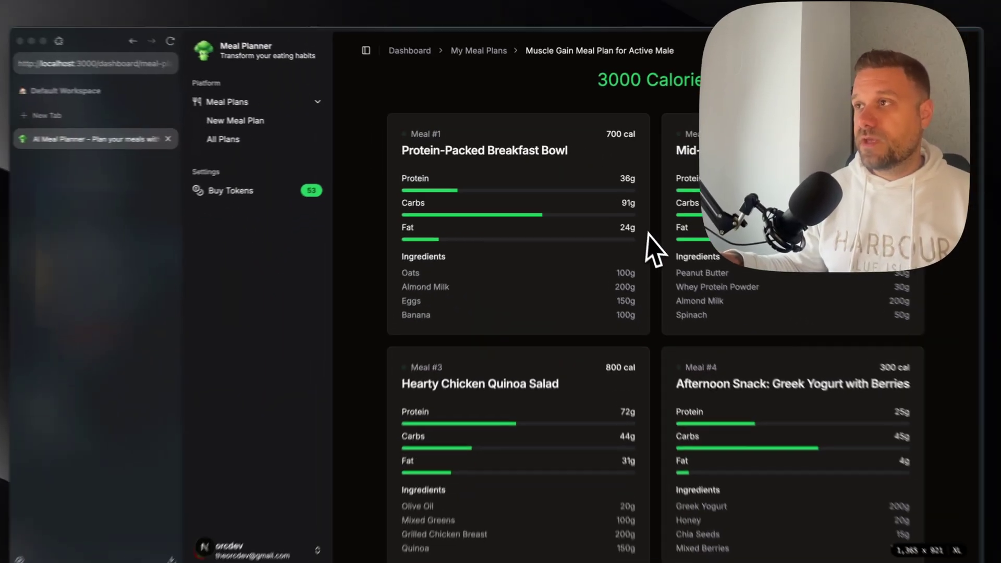
scroll(646, 235, down, 5)
scroll(647, 236, up, 5)
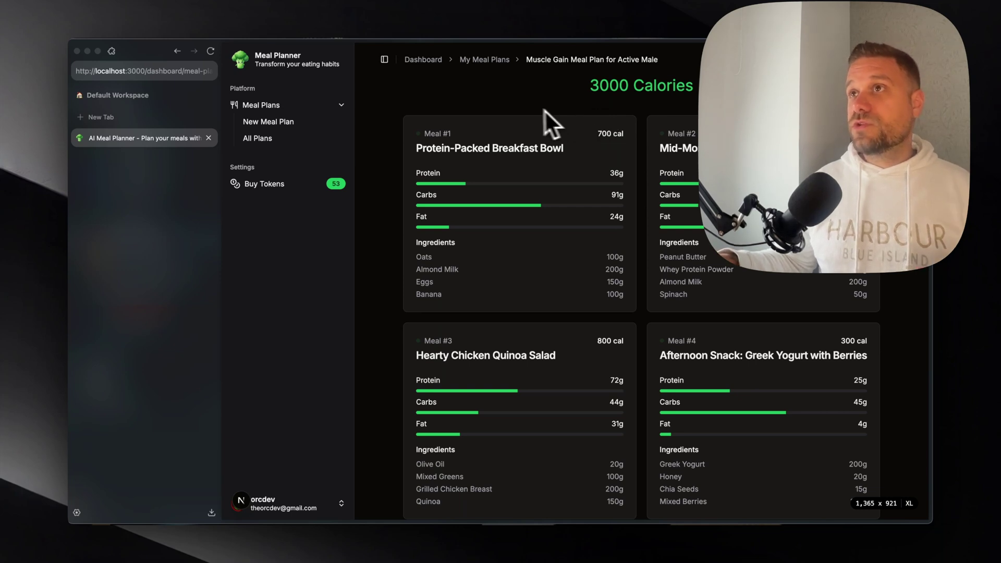
click(429, 58)
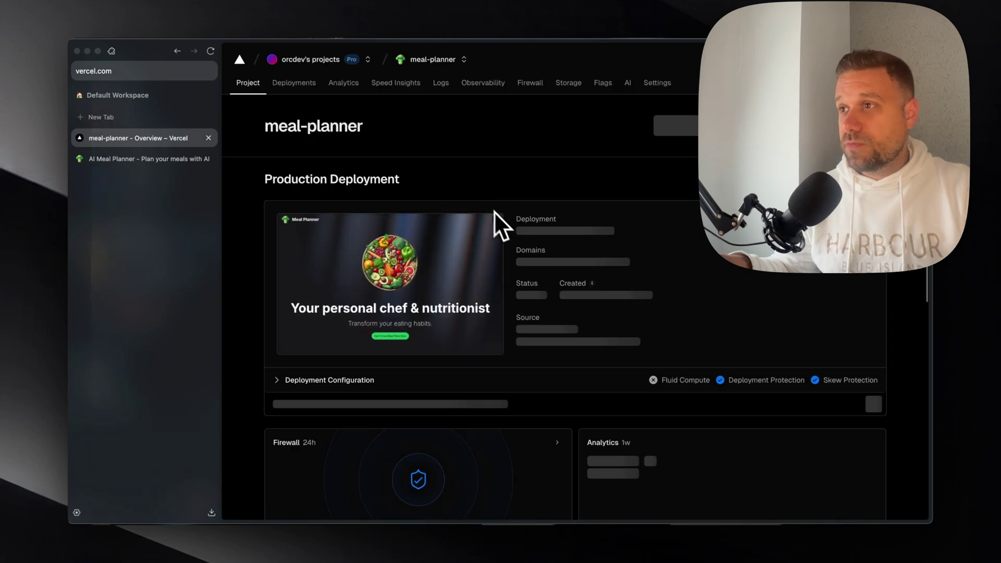
- Preview the live site meal-planner-cyan-alpha.vercel.app, then close it and return to the local dashboard
click(553, 260)
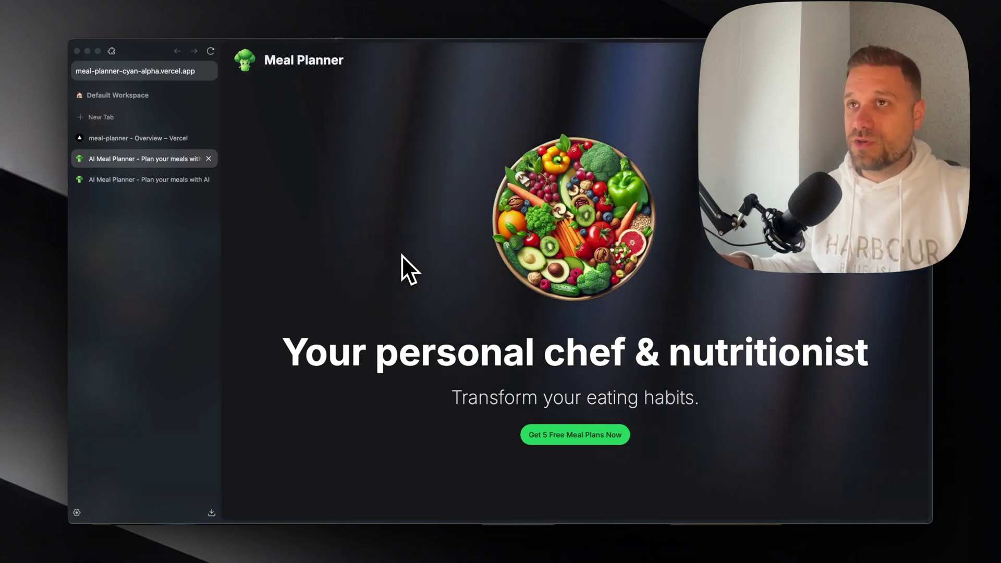
key(super+w)
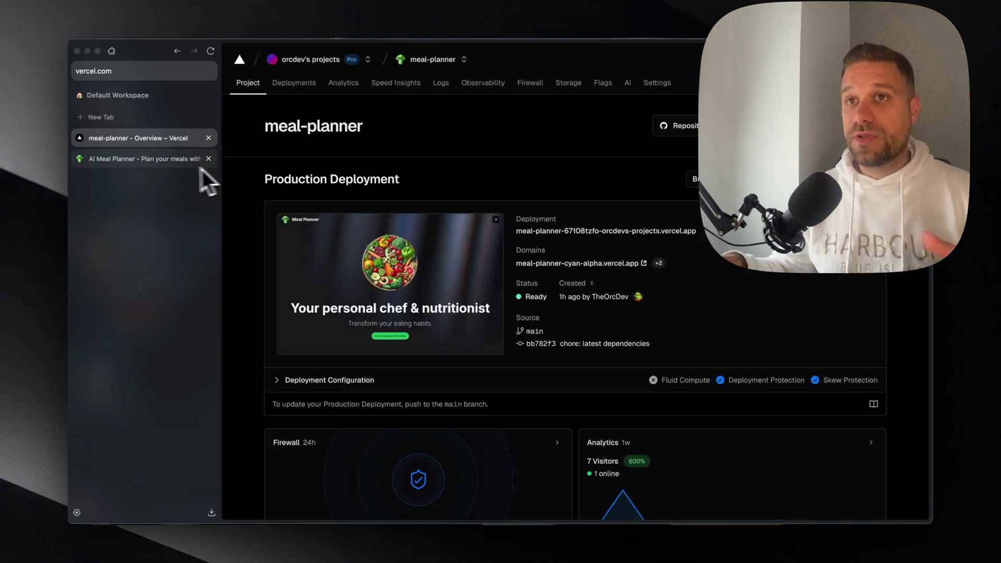
click(202, 163)
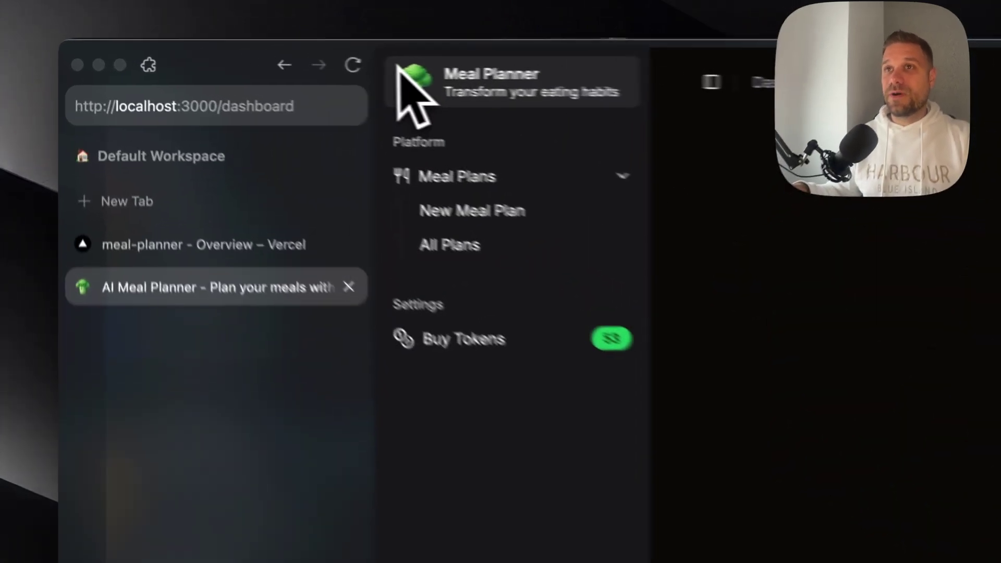
- Take a region screenshot of the Meal Planner logo and app header
key(super+shift+4)
drag(225, 47, 319, 65)
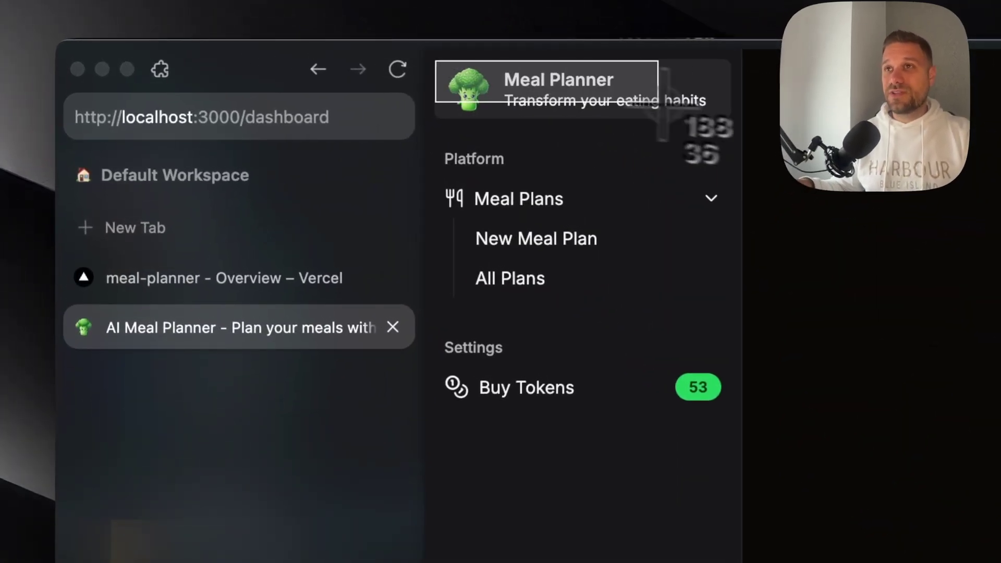
drag(658, 102, 737, 121)
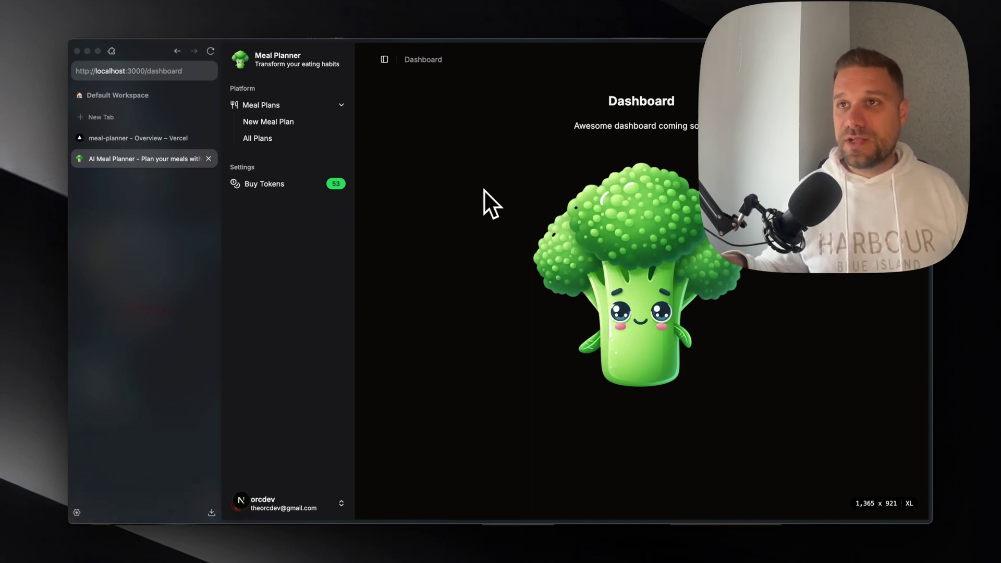
- Show the Buy Tokens page with its 10, 50 and 100 token packages
click(342, 185)
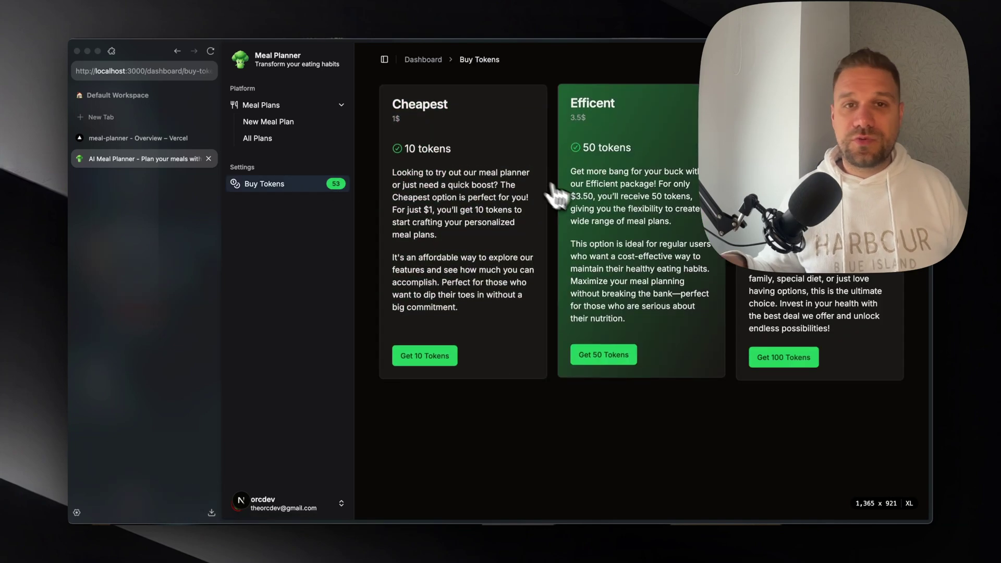